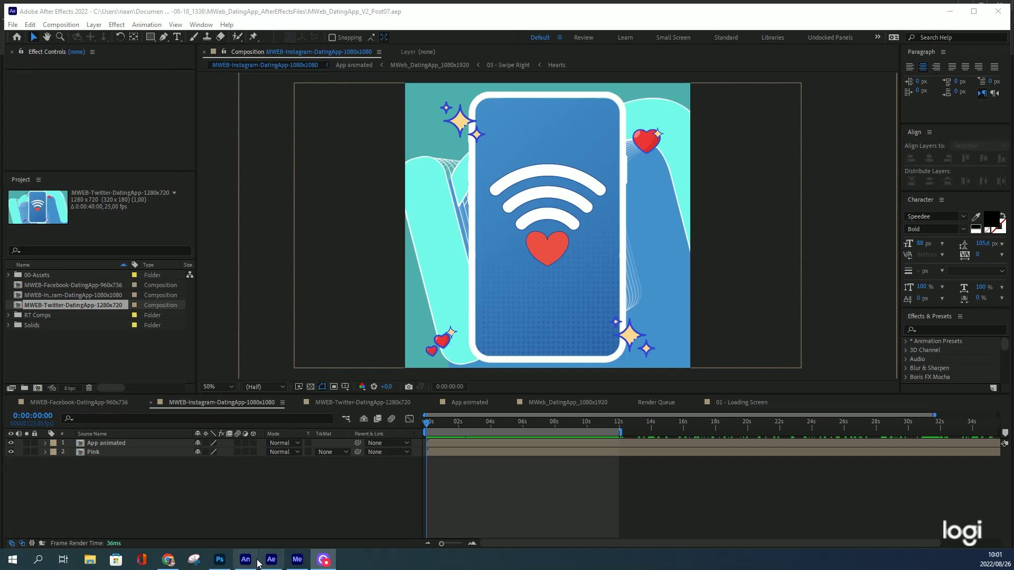
# Add the Instagram 1080x1080 composition to the Adobe Media Encoder queue from After Effects
pyautogui.click(297, 559)
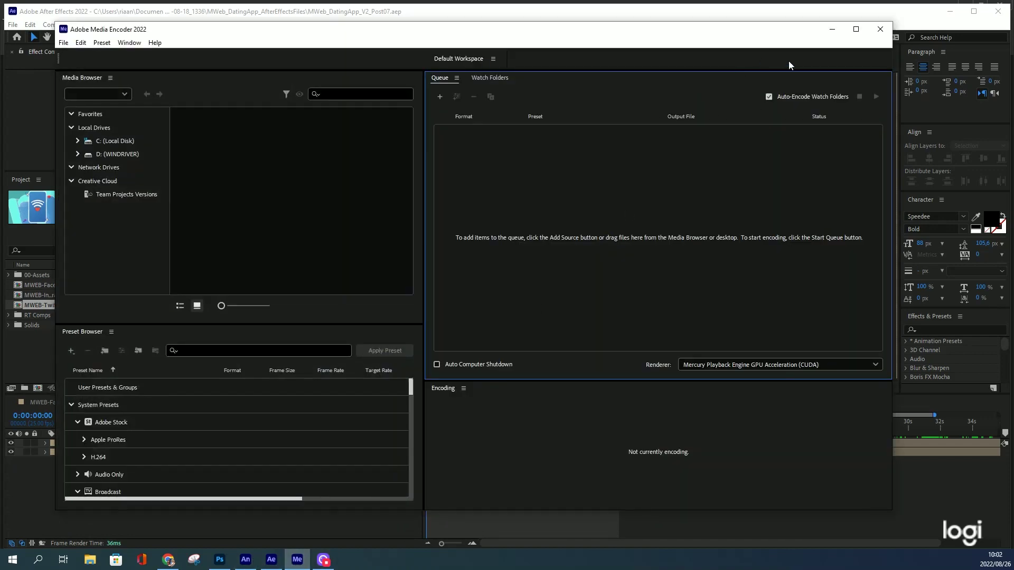
pyautogui.click(833, 30)
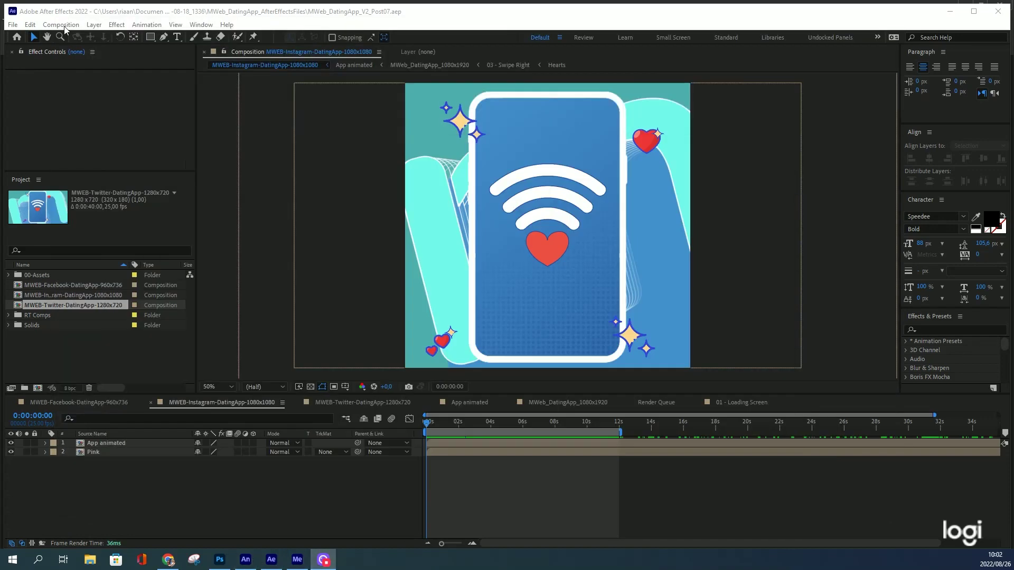
pyautogui.click(62, 25)
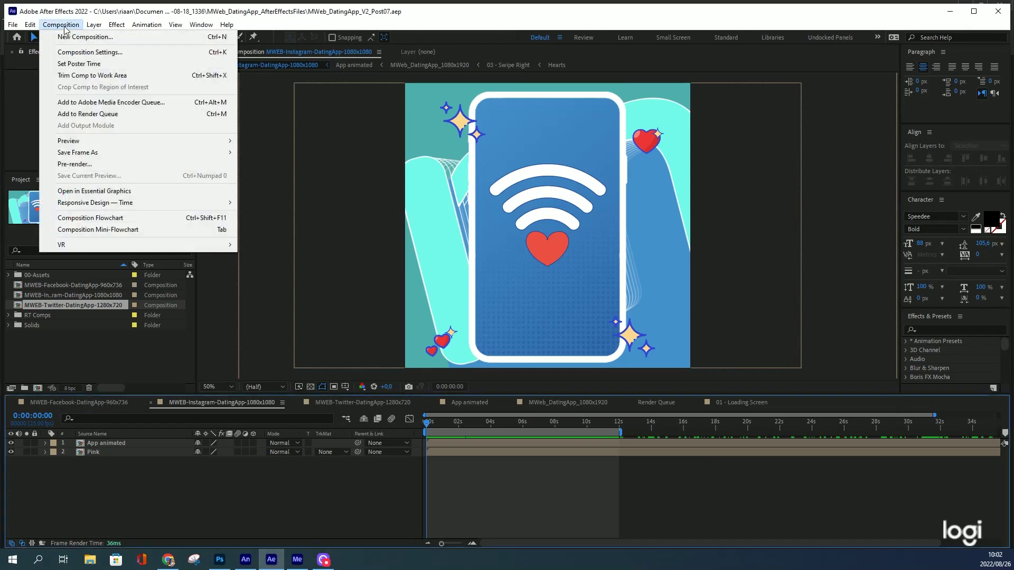
pyautogui.click(123, 102)
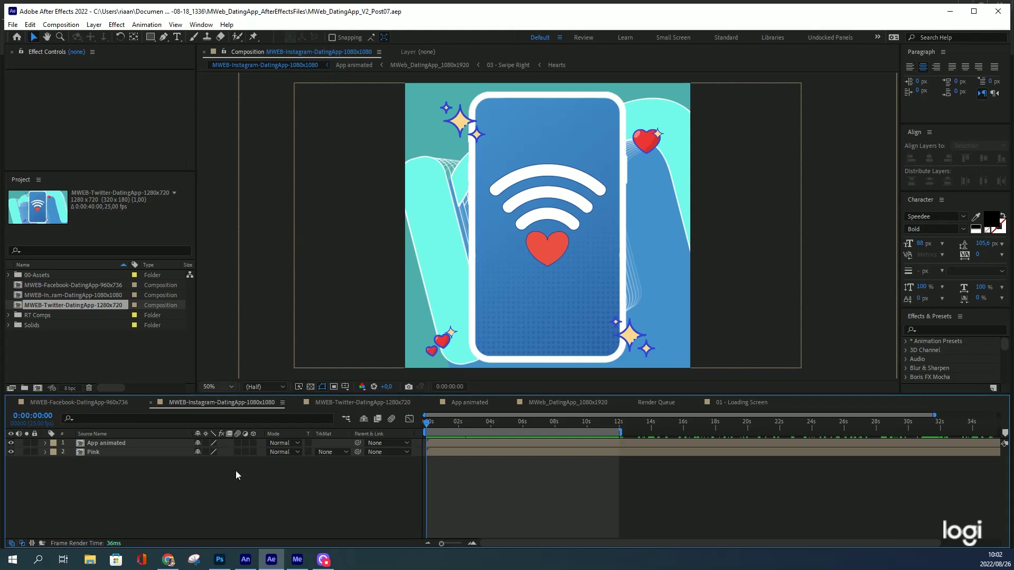
# In Media Encoder, open the H.264 export settings of the queued Instagram item
pyautogui.click(296, 560)
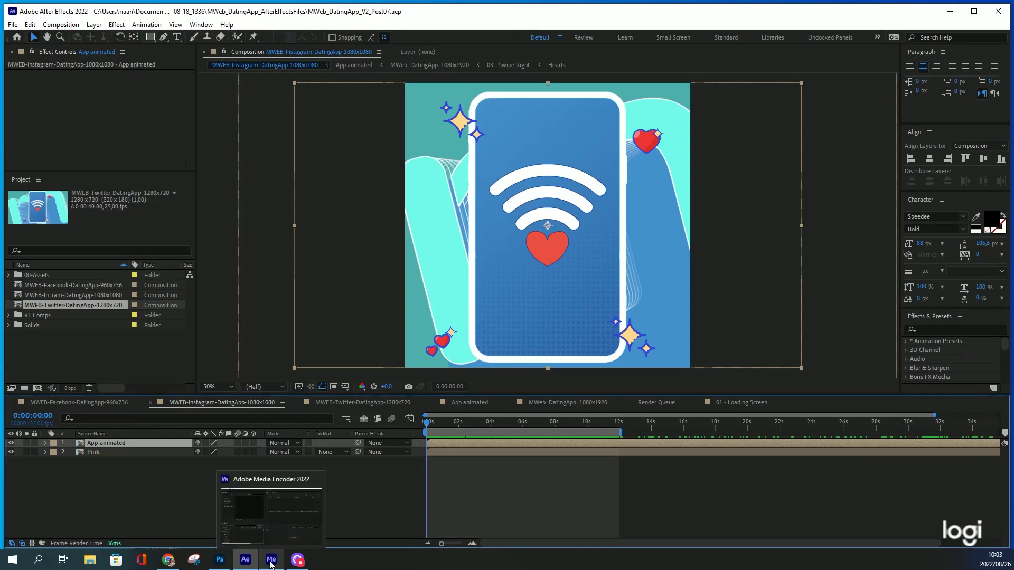
pyautogui.click(271, 559)
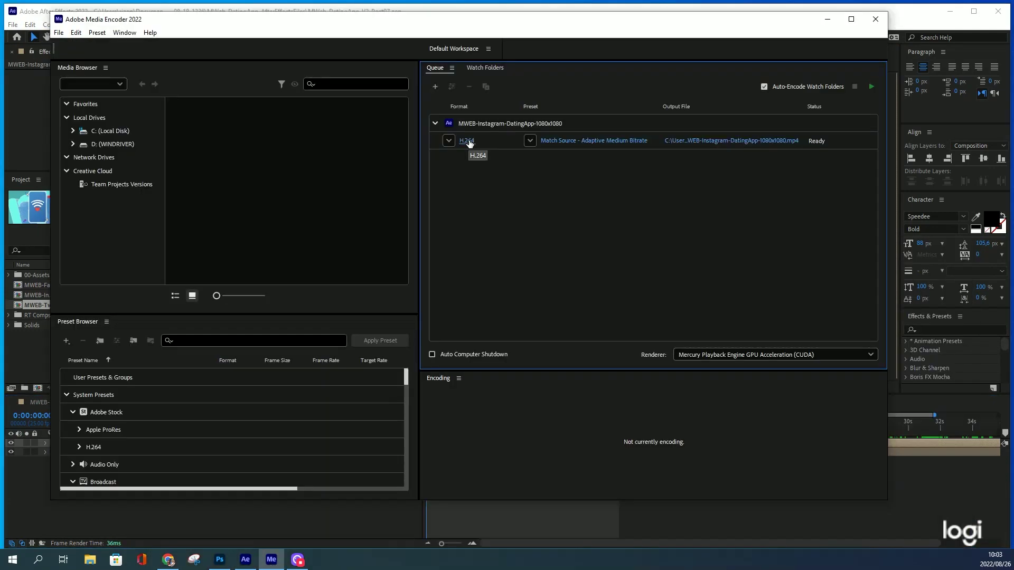
pyautogui.click(467, 141)
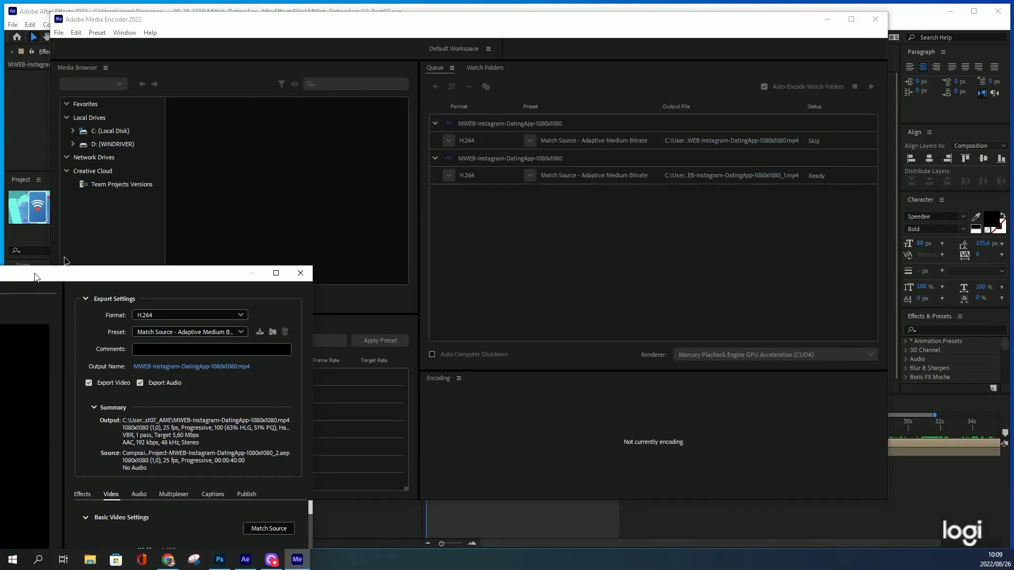
# Set the export preset to Match Source - High bitrate and confirm
pyautogui.click(686, 102)
pyautogui.click(700, 118)
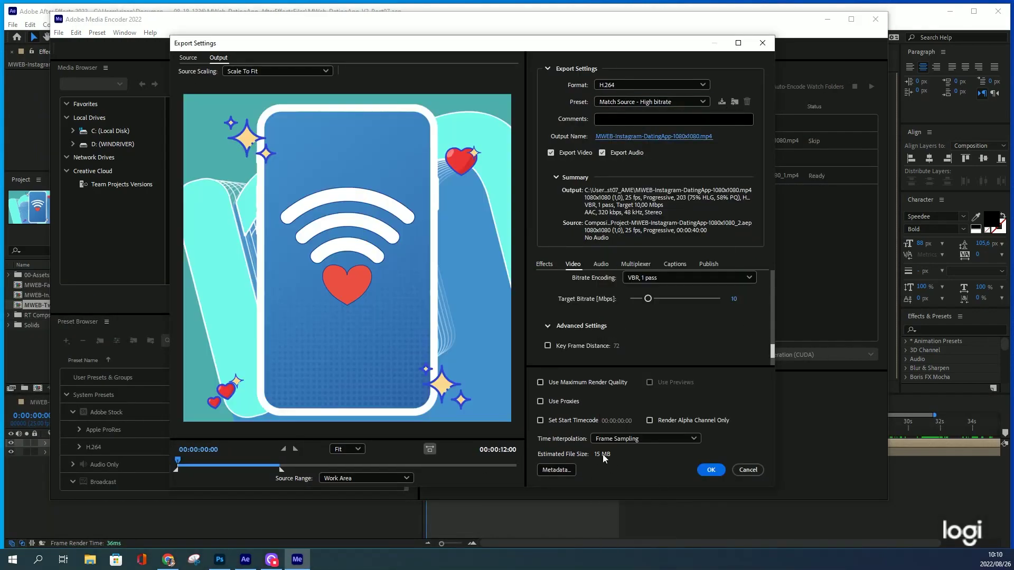
pyautogui.click(710, 469)
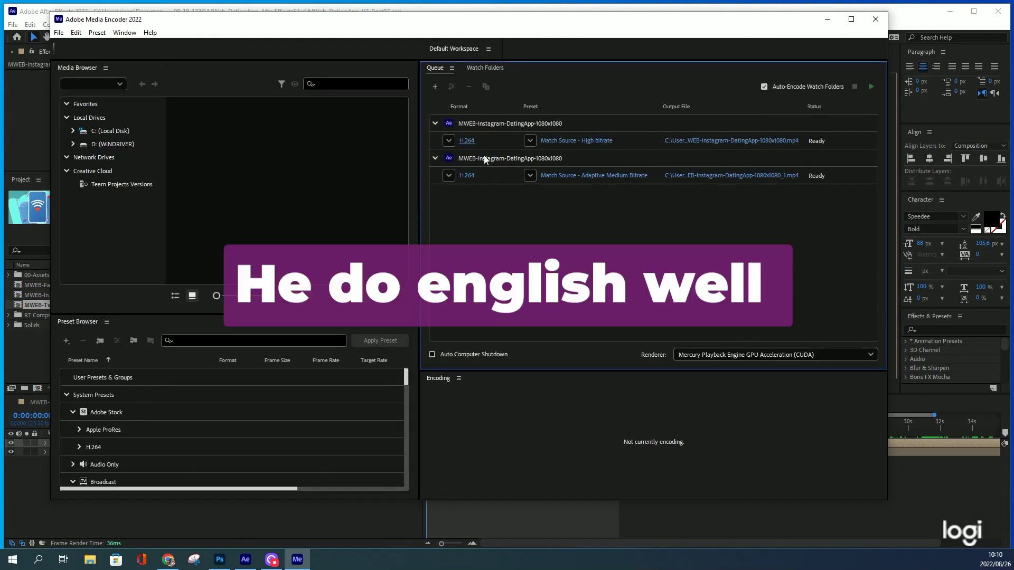
# Delete the duplicate Instagram queue item and start encoding the queue
pyautogui.click(513, 157)
pyautogui.press('Delete')
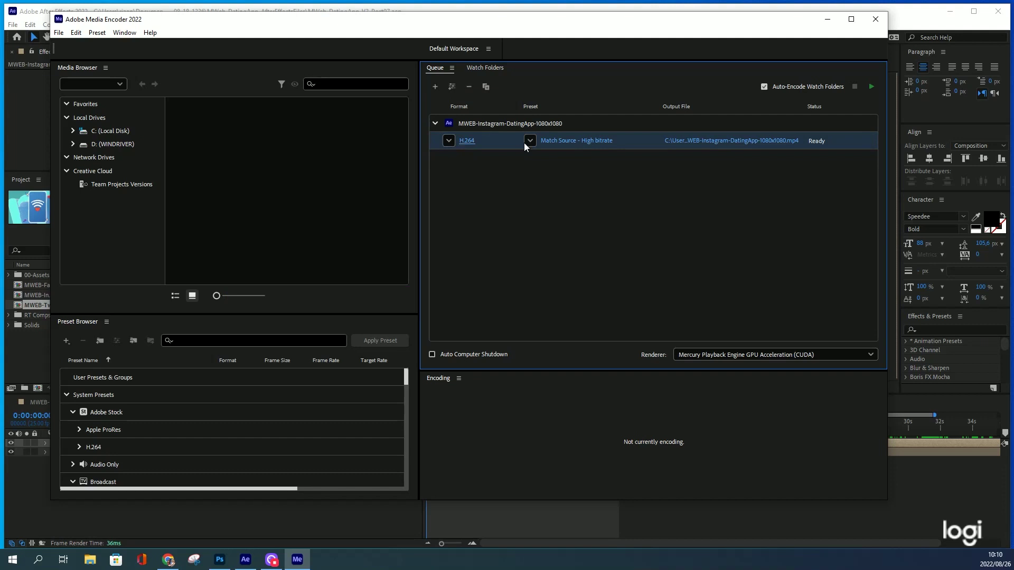
pyautogui.click(871, 87)
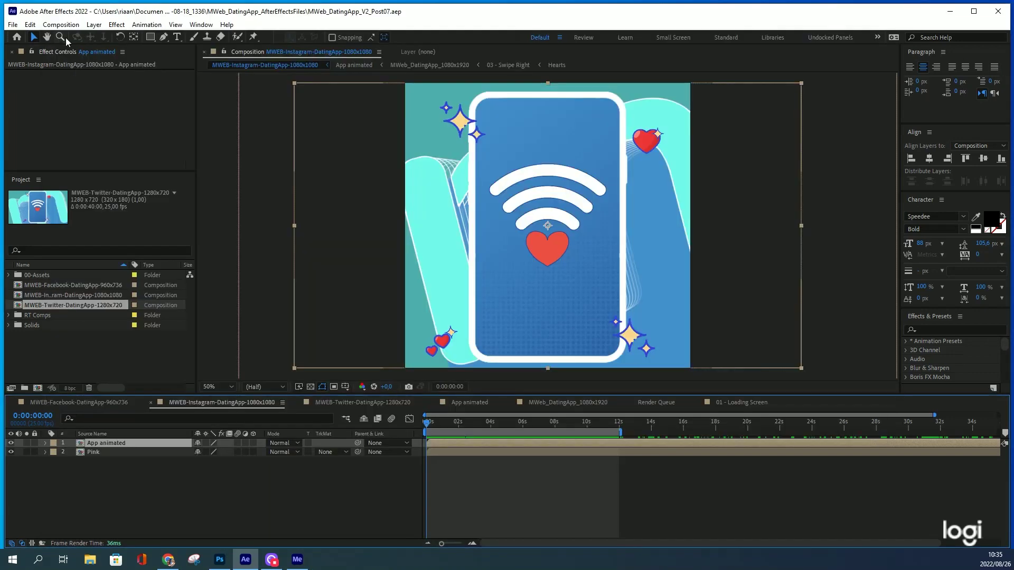
# Add the Instagram comp to the Render Queue and remove the Twitter and Facebook items
pyautogui.click(60, 25)
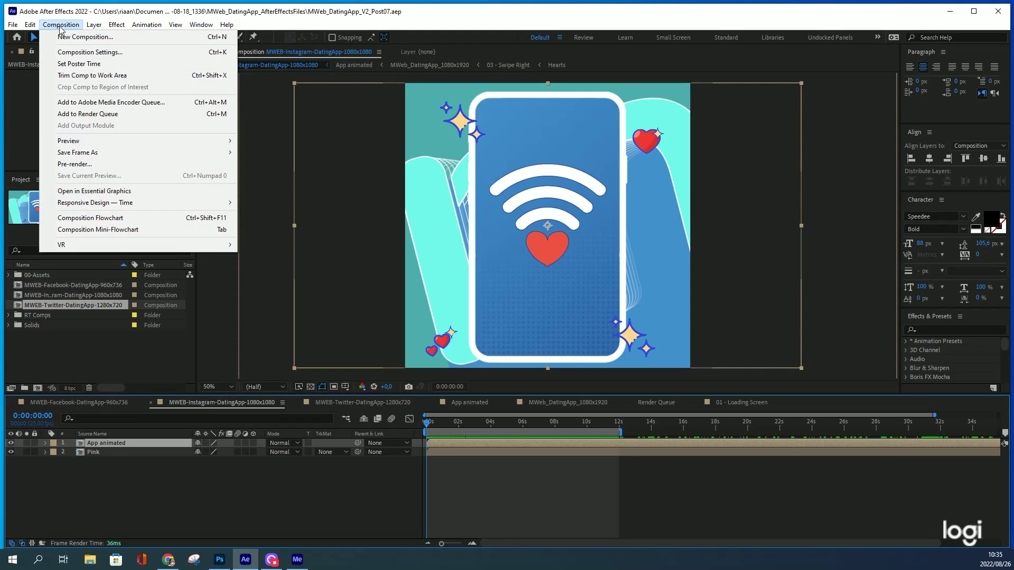
pyautogui.click(101, 117)
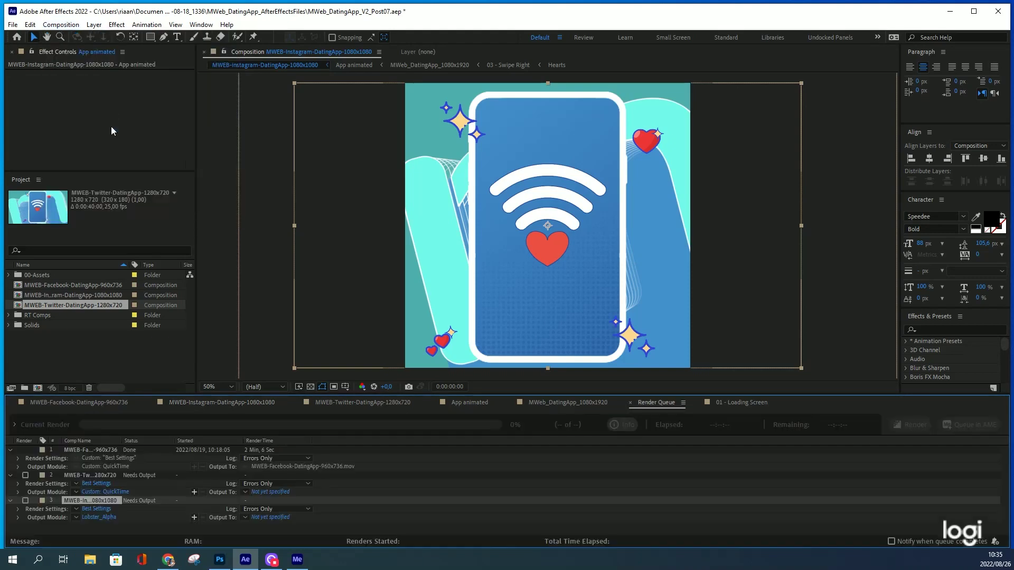
pyautogui.click(84, 475)
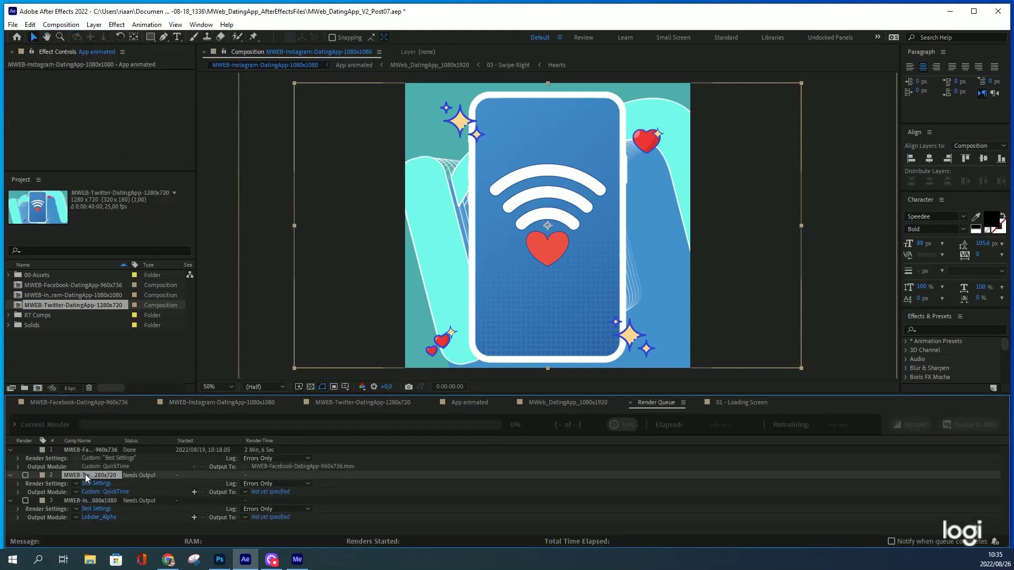
pyautogui.press('Delete')
pyautogui.click(85, 449)
pyautogui.press('Delete')
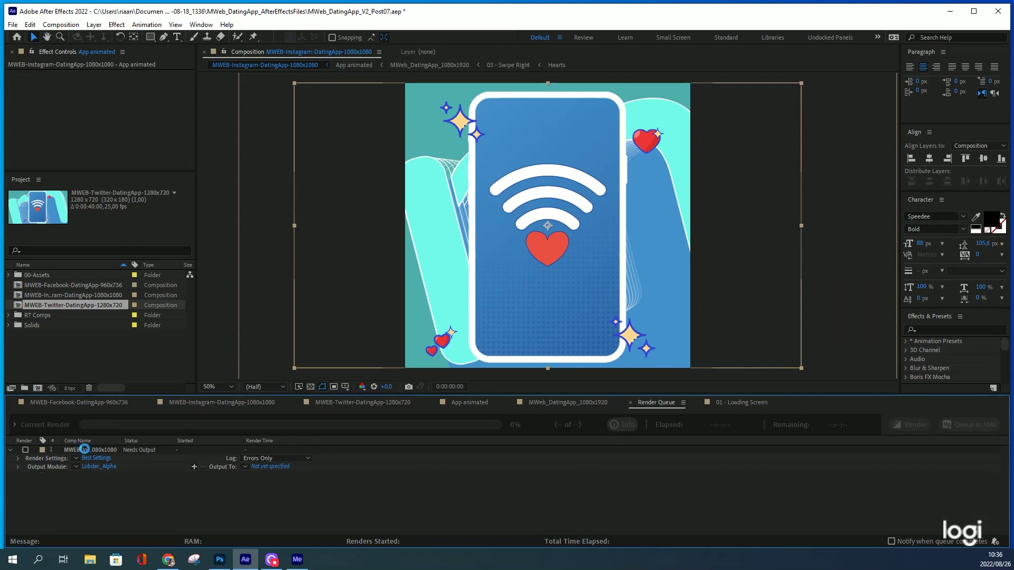
# Set Output Module to High Quality, output to the MWeb folder, and render
pyautogui.click(76, 467)
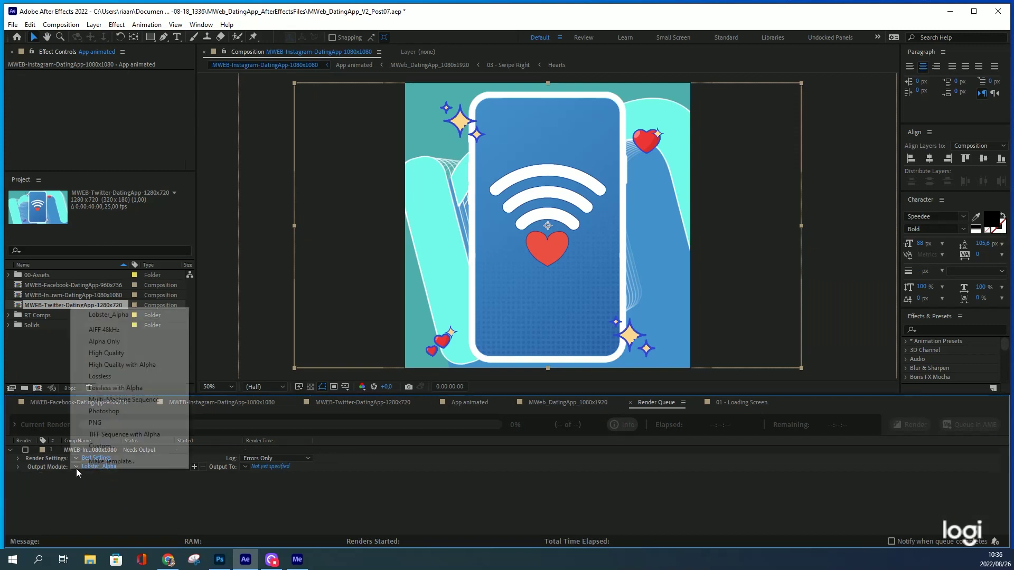
pyautogui.click(113, 353)
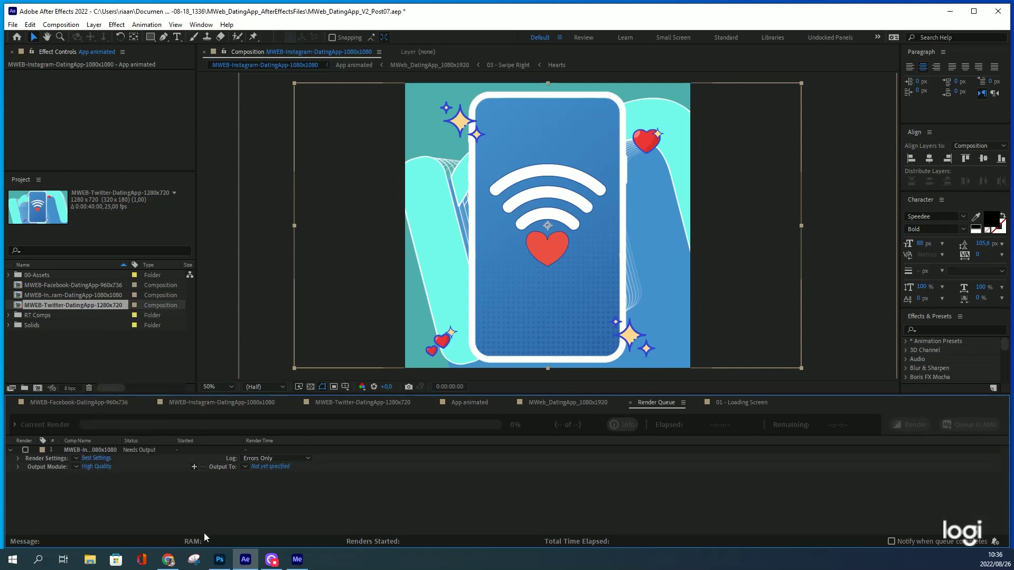
pyautogui.click(272, 467)
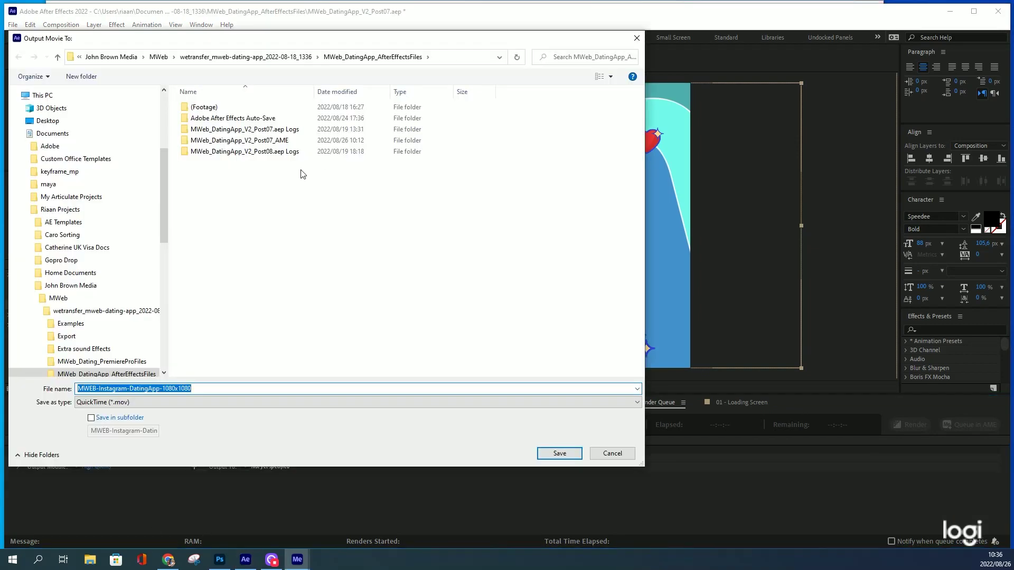
pyautogui.click(58, 298)
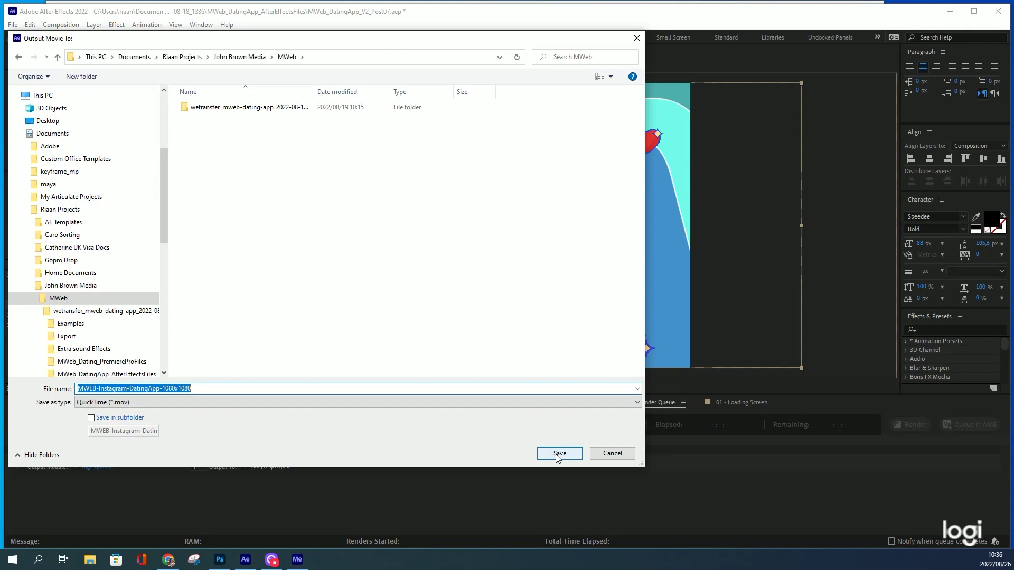
pyautogui.click(558, 454)
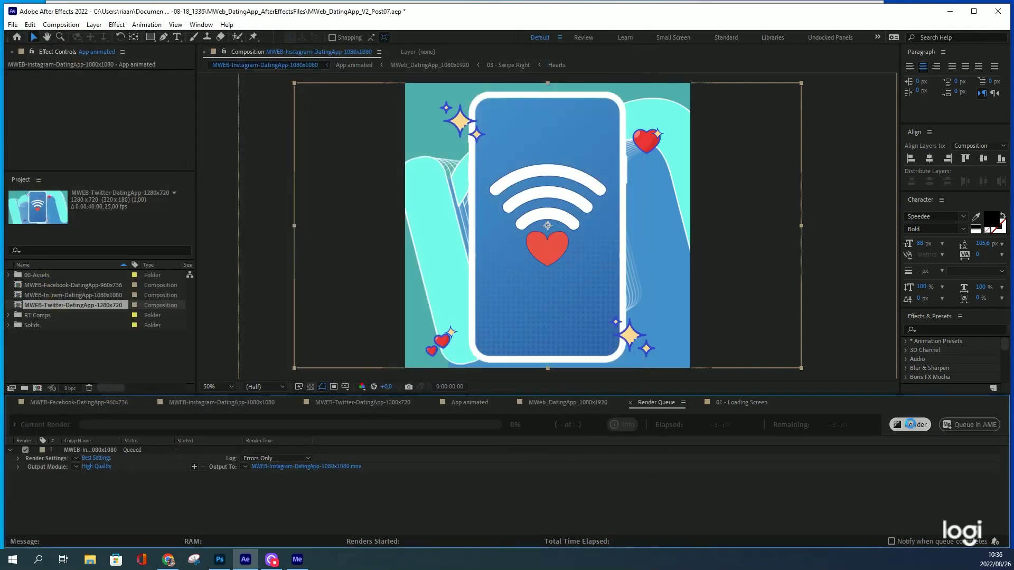
pyautogui.click(911, 425)
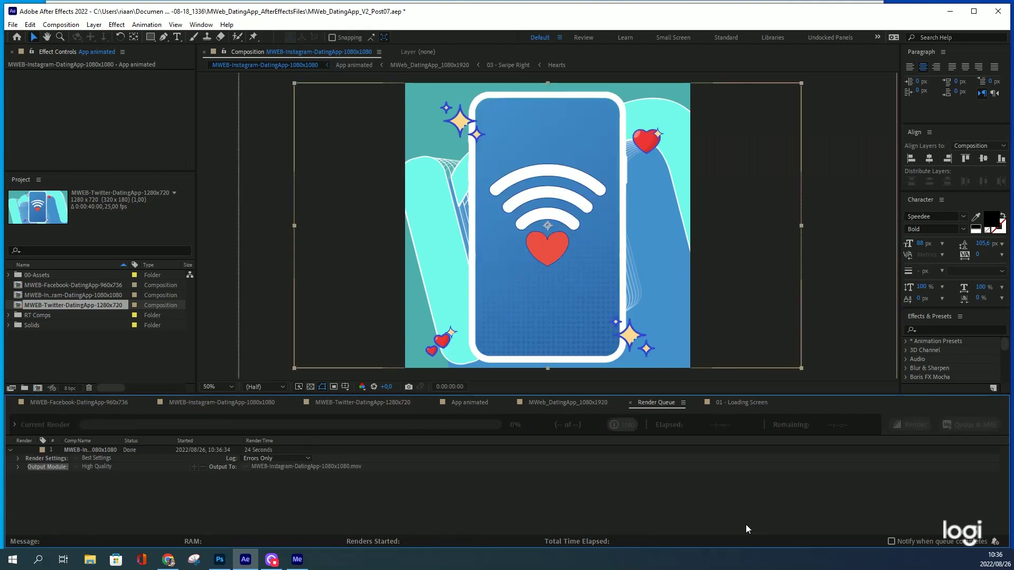
# Reveal the rendered 127 MB MWEB-Instagram-DatingApp-1080x1080.mov in the MWeb folder via its output path
pyautogui.click(18, 467)
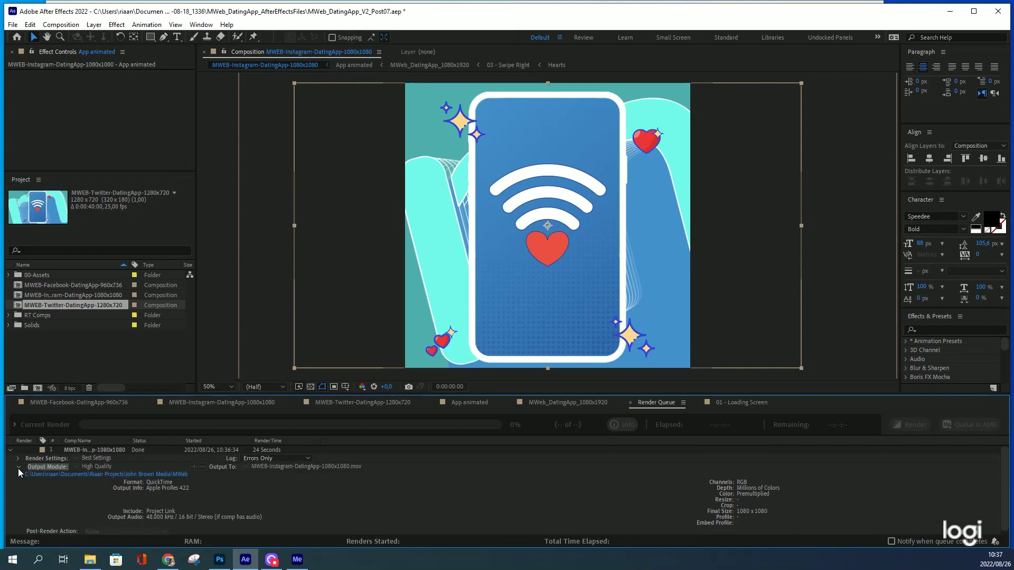
pyautogui.click(95, 467)
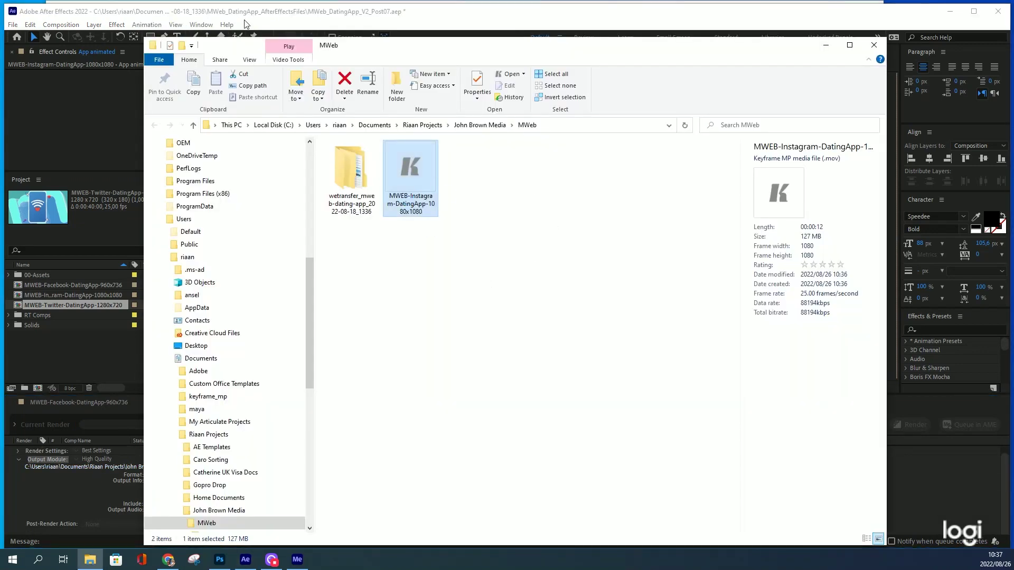
# Arrange the Media Encoder and MWeb folder windows side by side
pyautogui.click(298, 559)
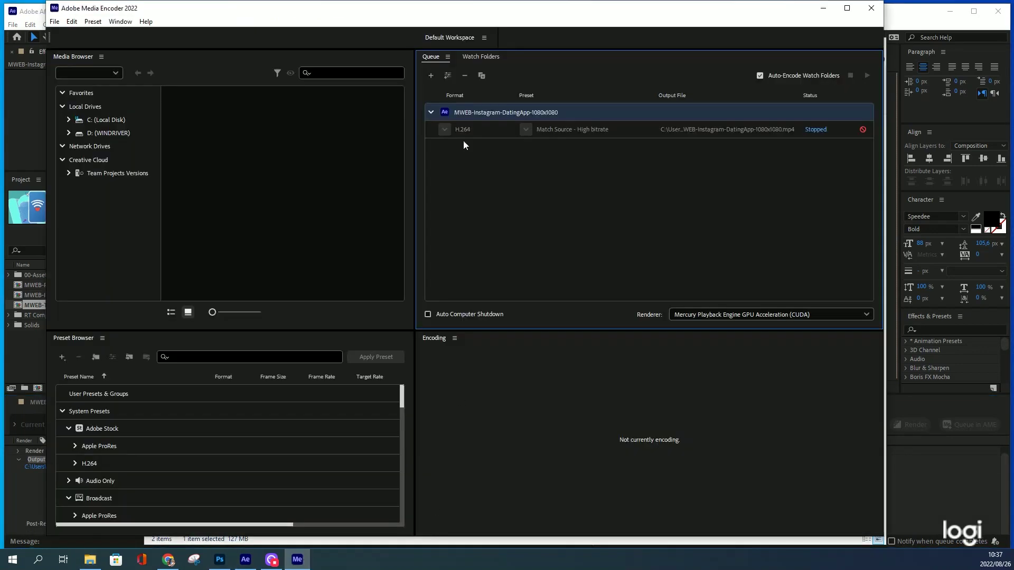
pyautogui.moveTo(576, 23); pyautogui.dragTo(738, 22)
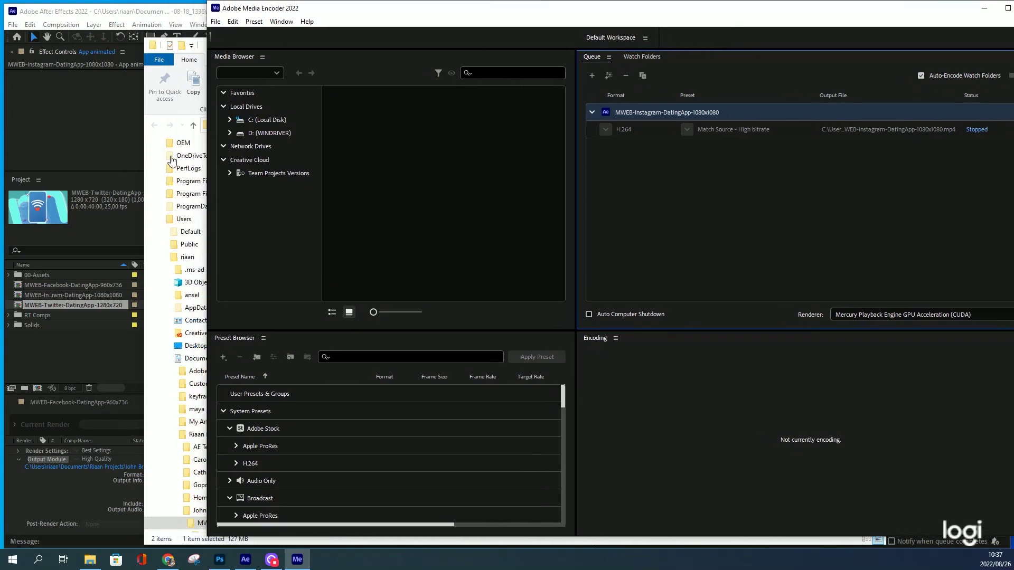
pyautogui.click(161, 113)
pyautogui.moveTo(417, 39); pyautogui.dragTo(119, 122)
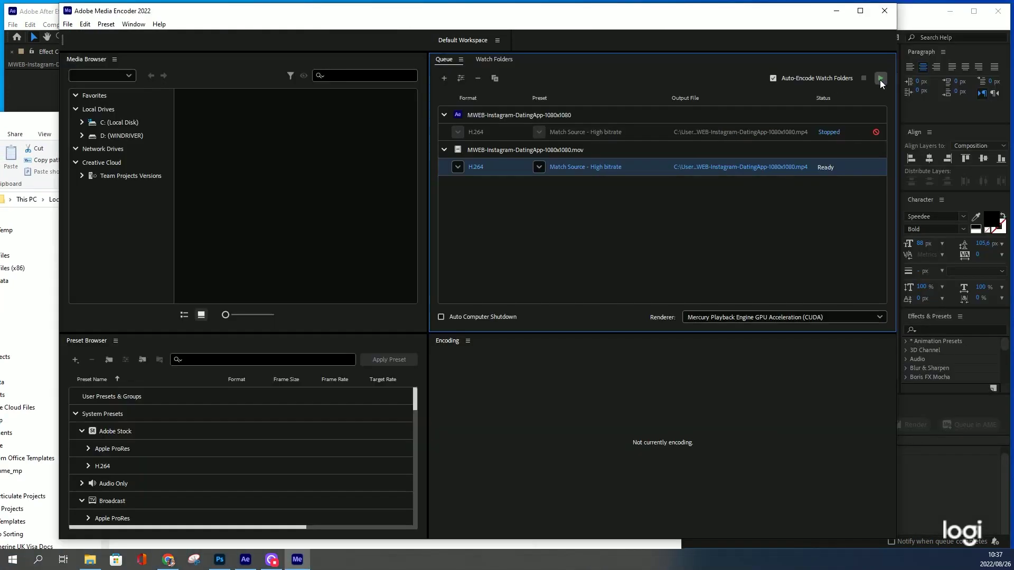
# Encode the queued Instagram comp to a 6.27 MB H.264 MP4 and reveal it in MWeb
pyautogui.click(879, 79)
pyautogui.click(730, 168)
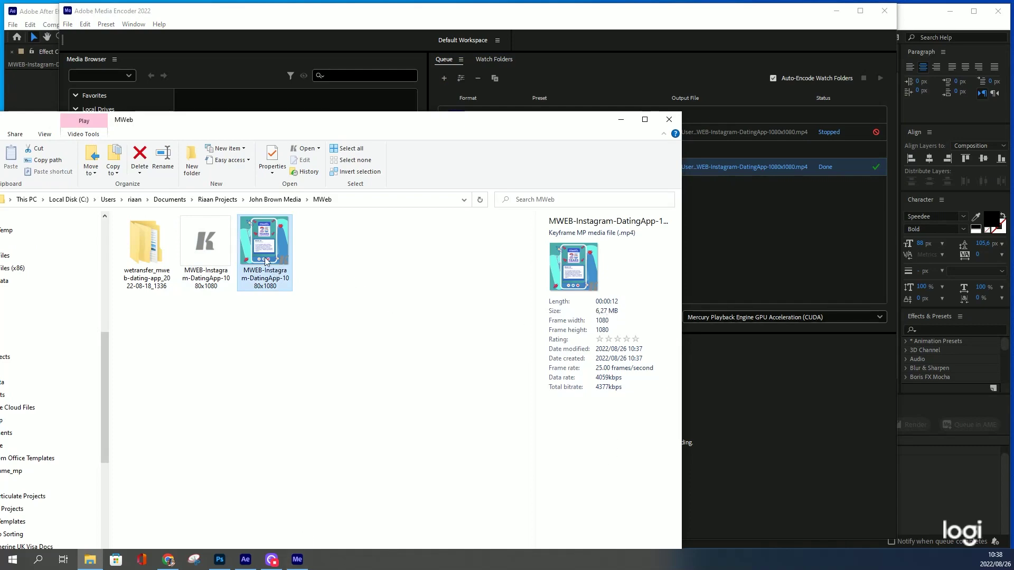
pyautogui.click(224, 301)
# Launch the Anubis extension from Window > Extensions and place it over the composition viewer
pyautogui.hotkey('alt', 'Tab')
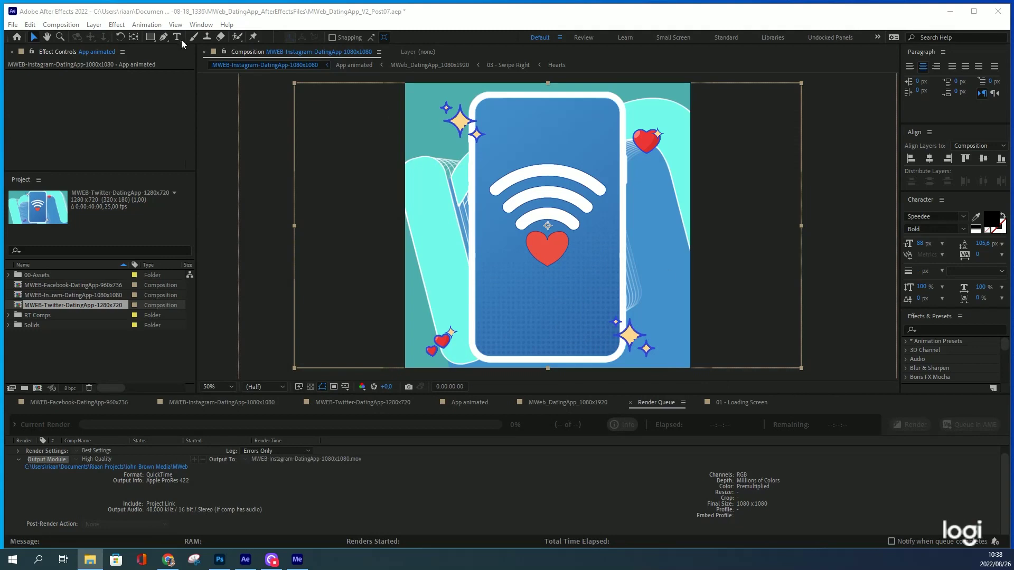
pyautogui.click(147, 26)
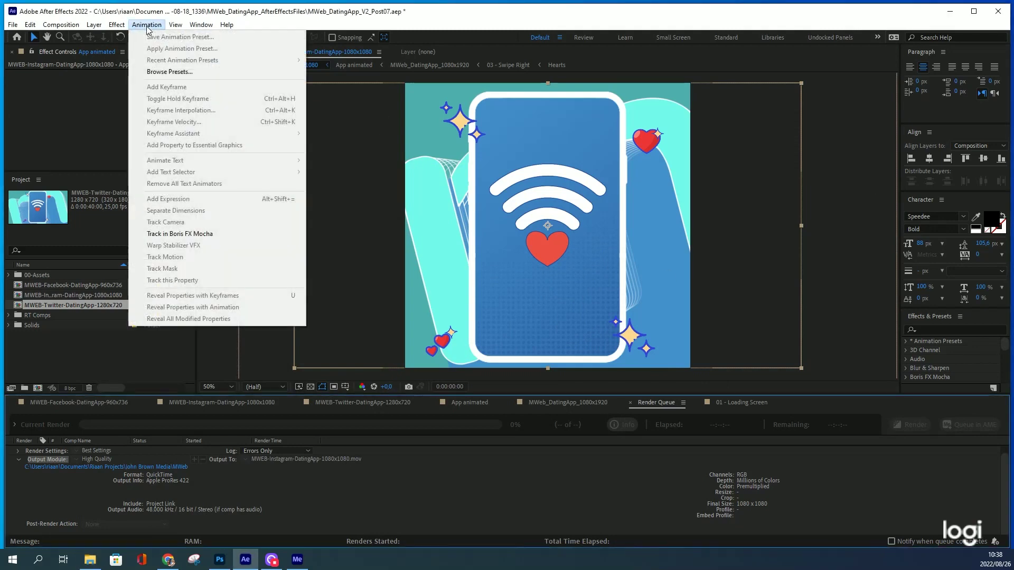
pyautogui.moveTo(200, 25)
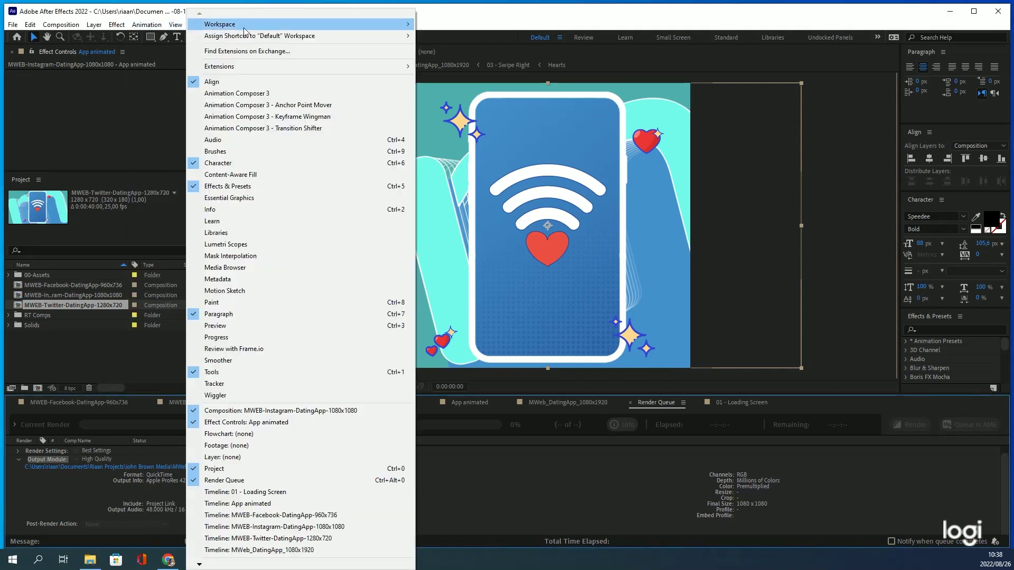
pyautogui.click(466, 7)
pyautogui.click(198, 26)
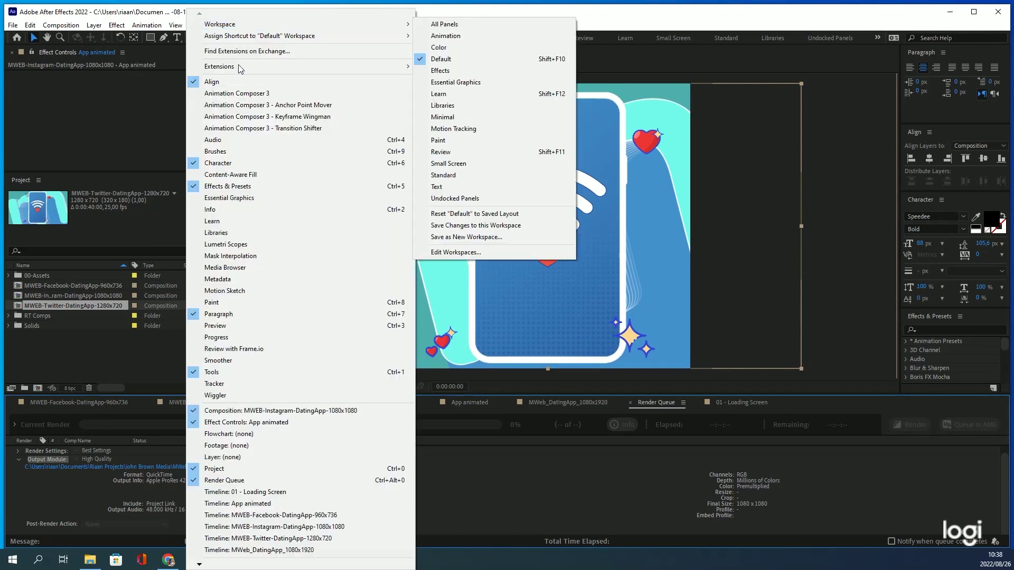
pyautogui.moveTo(239, 67)
pyautogui.click(454, 71)
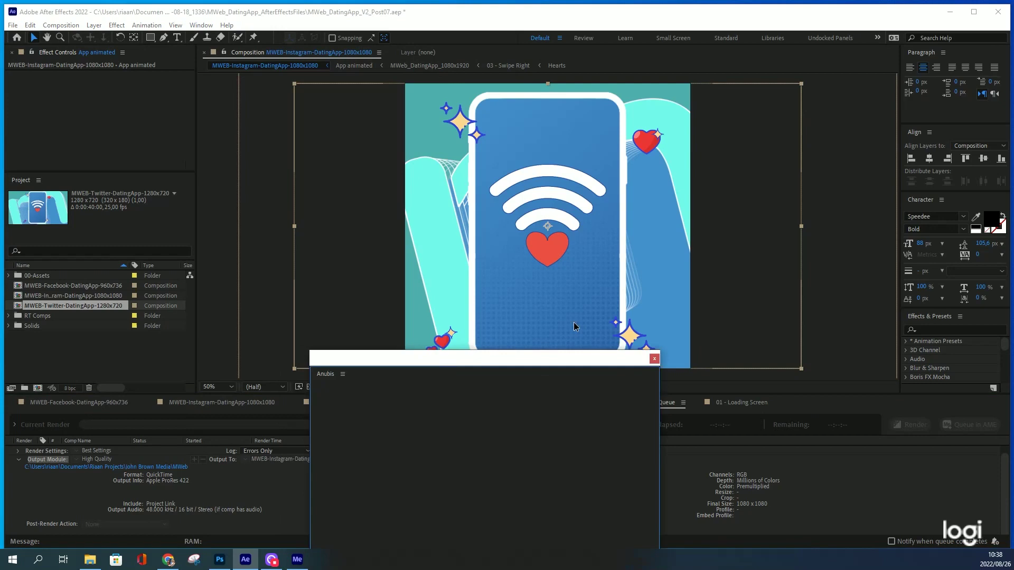
pyautogui.moveTo(458, 353); pyautogui.dragTo(616, 95)
# Reopen Anubis with the Instagram 1080x1080 comp's timeline active
pyautogui.click(226, 403)
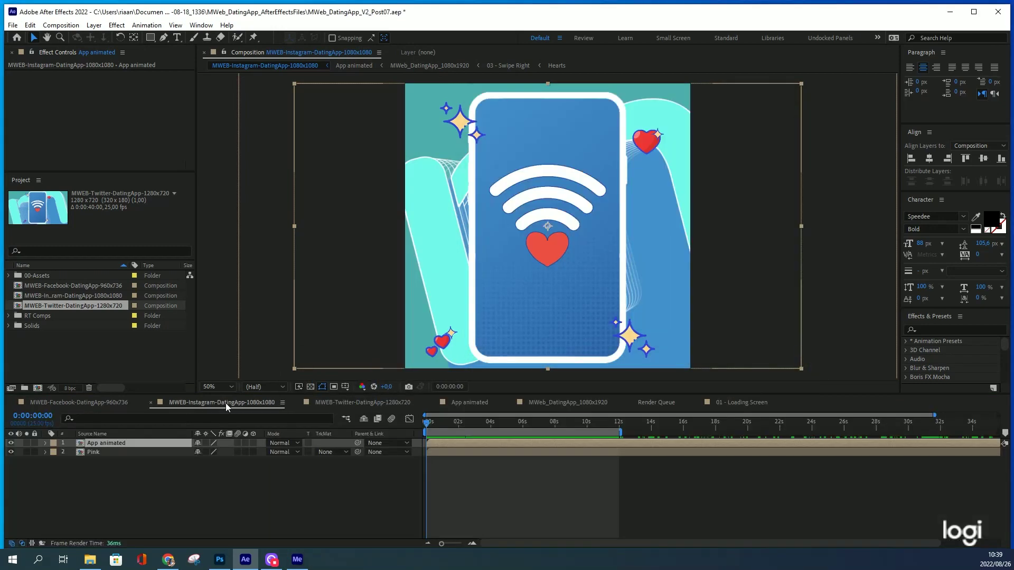
pyautogui.click(201, 25)
pyautogui.moveTo(252, 66)
pyautogui.click(471, 66)
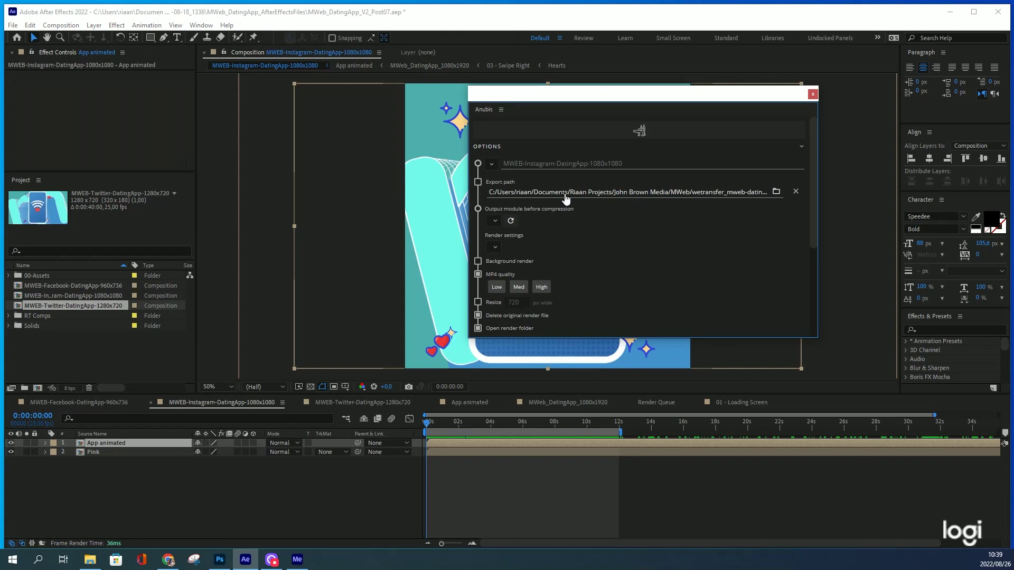
# Set the Anubis export path to MWeb, end the output name with 'anubis', and render
pyautogui.click(776, 192)
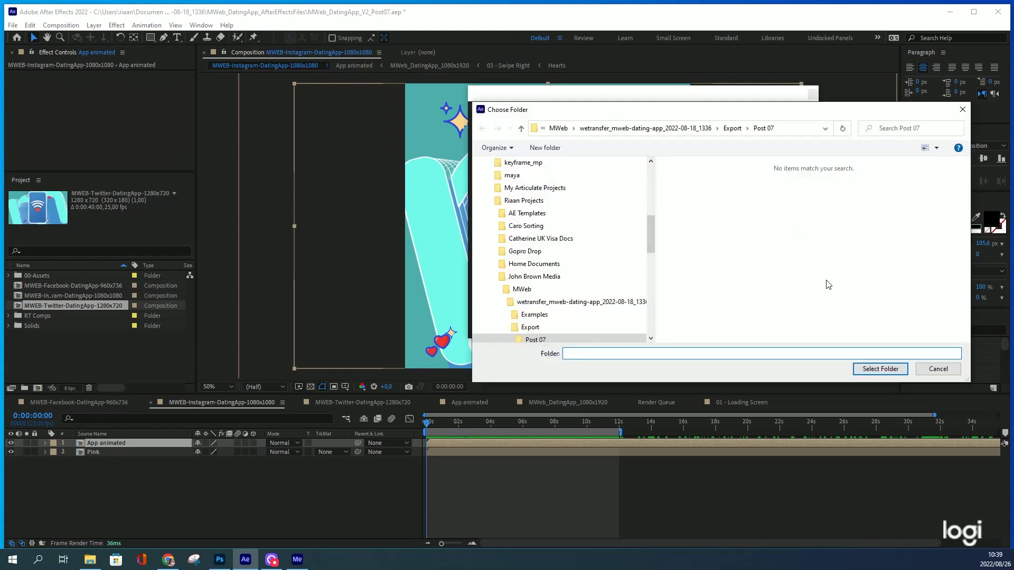
pyautogui.press('Escape')
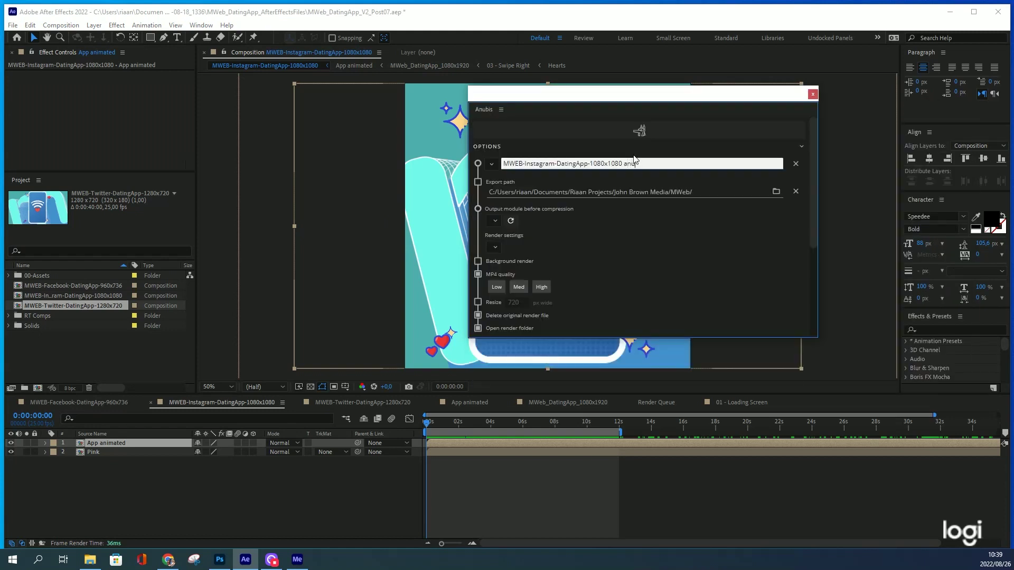
pyautogui.write('bis')
pyautogui.press('Return')
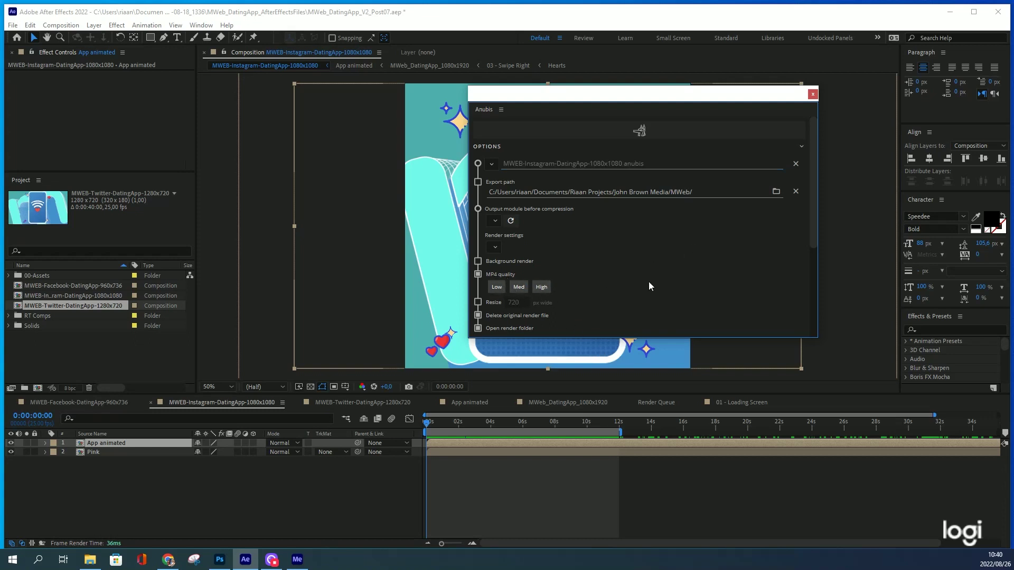
pyautogui.scroll(-3, 627, 282)
pyautogui.scroll(3, 539, 283)
pyautogui.click(641, 133)
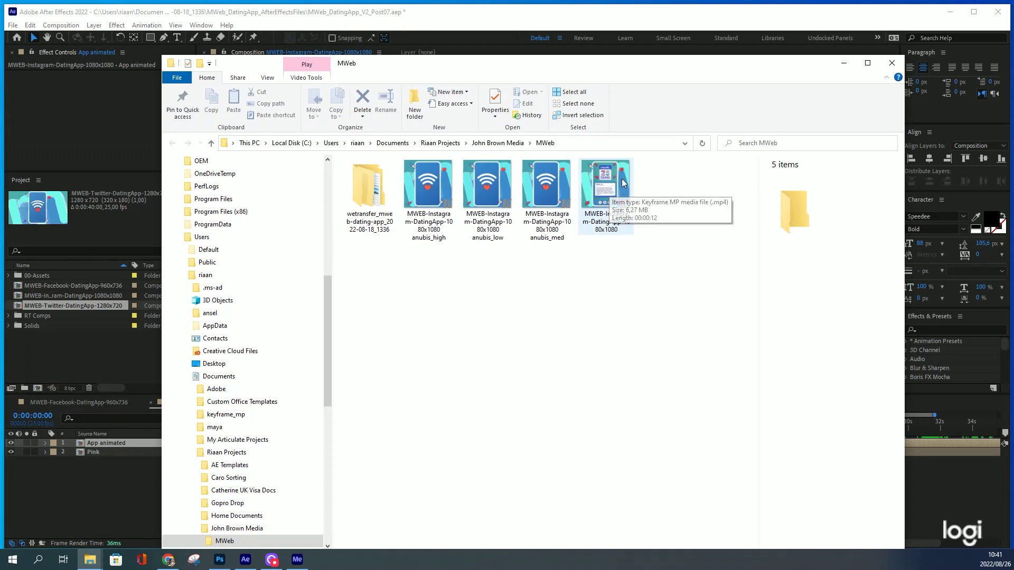
# Compare the anubis low, med and high MP4 sizes and bitrates, then play anubis_high (1.95 MB, 1362 kbps)
pyautogui.click(437, 243)
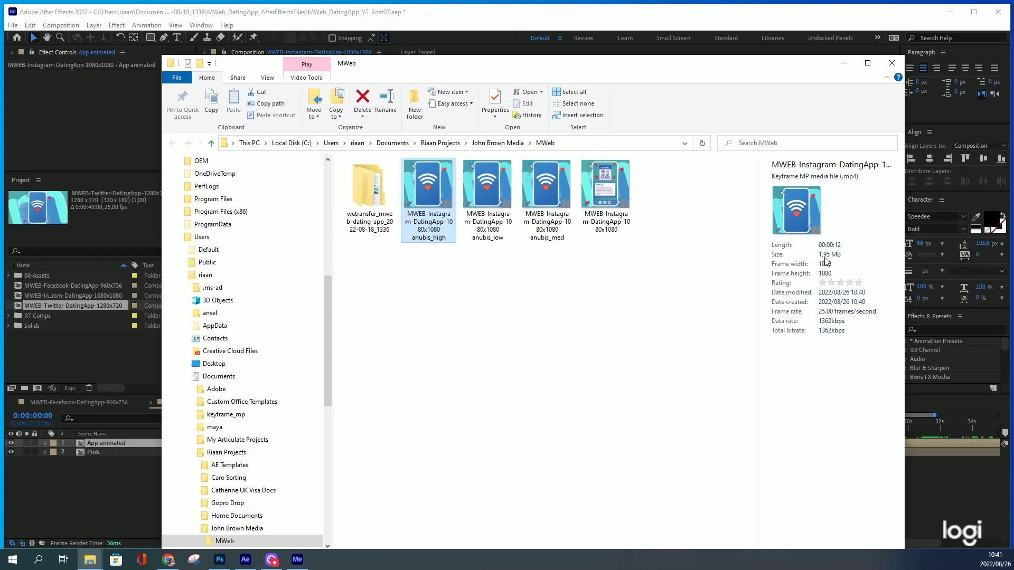
pyautogui.click(495, 197)
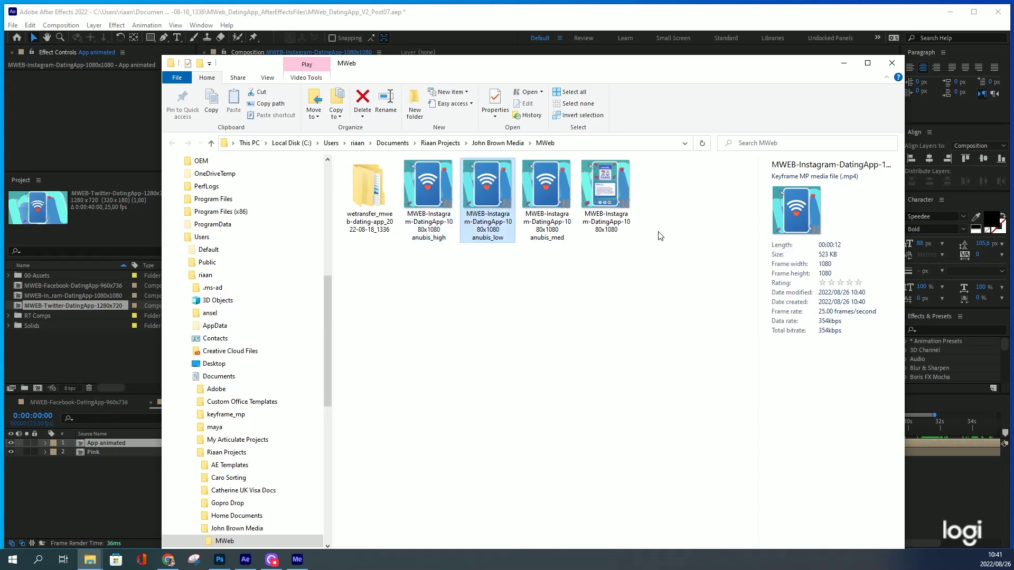
pyautogui.click(539, 196)
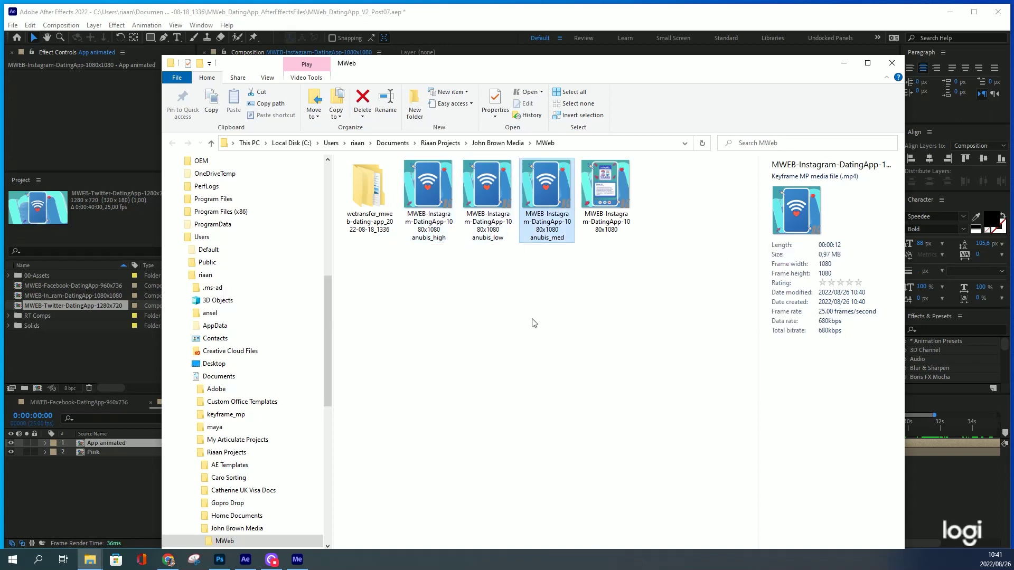
pyautogui.click(430, 199)
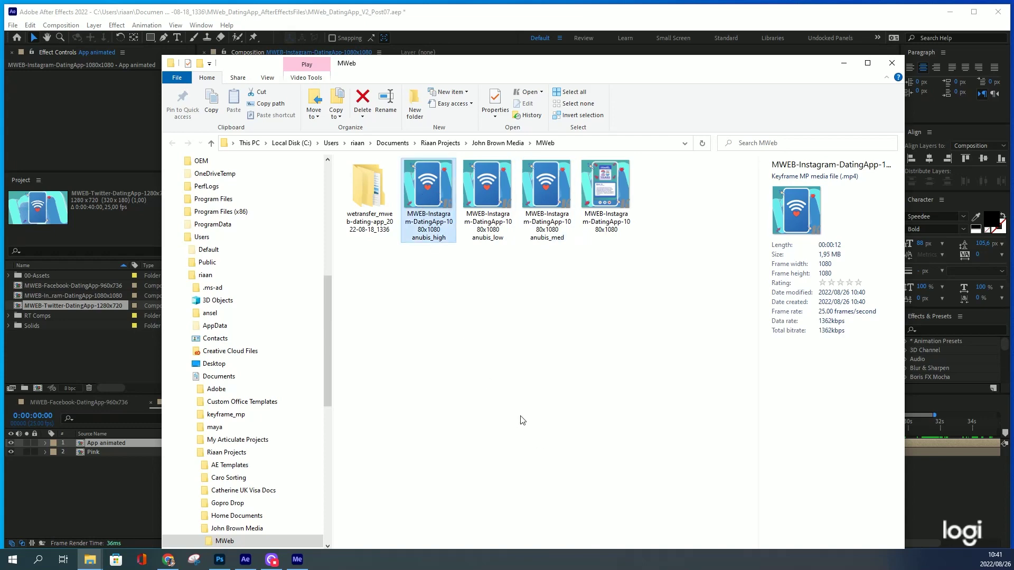
pyautogui.press('Return')
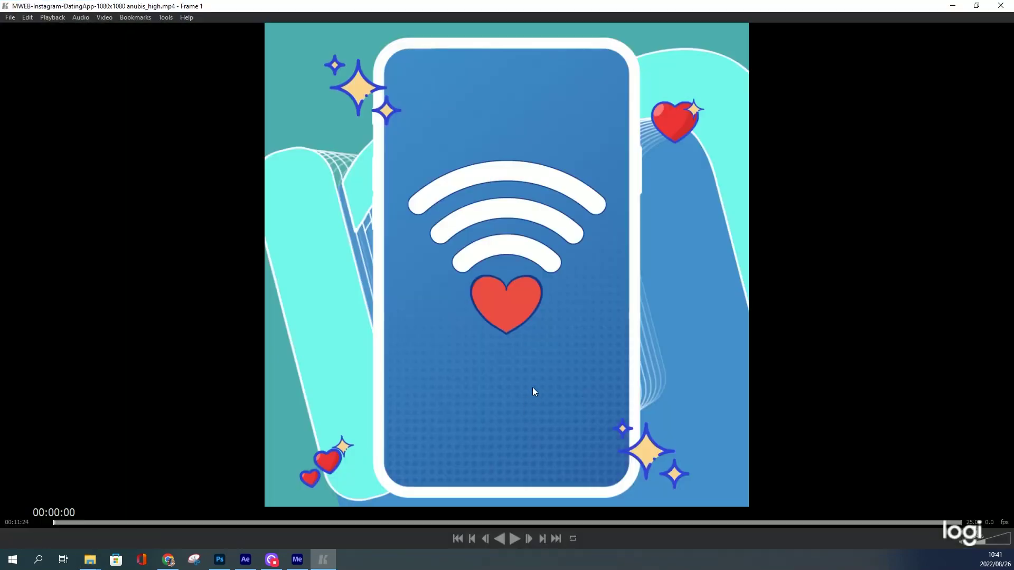
# Place Keyframe MP beside the MWeb folder and load MWEB-Instagram-DatingApp-1080x1080.mp4 (6.27 MB, 4377 kbps)
pyautogui.click(976, 5)
pyautogui.moveTo(617, 57); pyautogui.dragTo(367, 46)
pyautogui.click(607, 63)
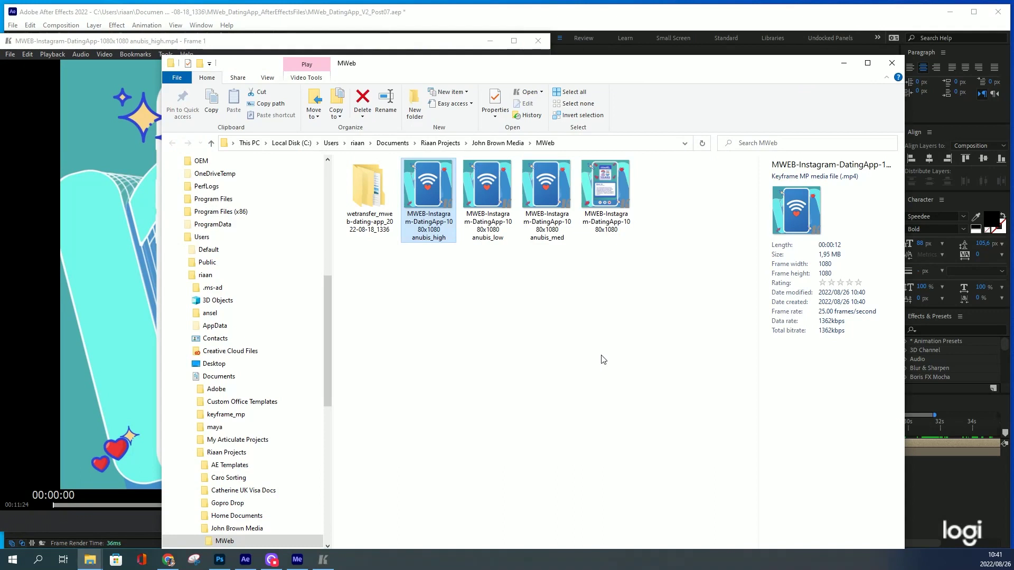
pyautogui.click(607, 182)
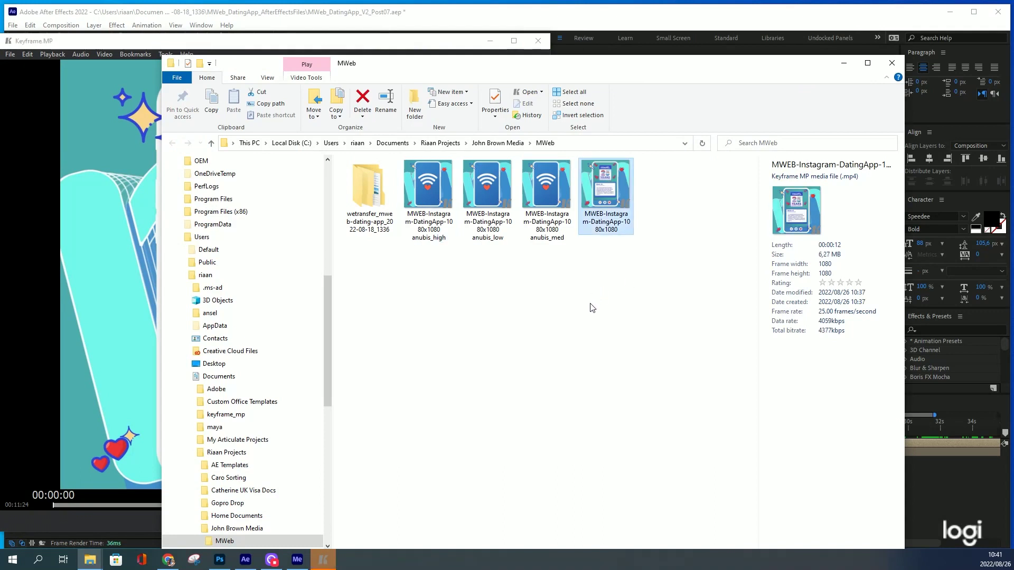
pyautogui.moveTo(515, 80); pyautogui.dragTo(744, 435)
pyautogui.moveTo(404, 41); pyautogui.dragTo(459, 39)
pyautogui.moveTo(780, 412); pyautogui.dragTo(713, 140)
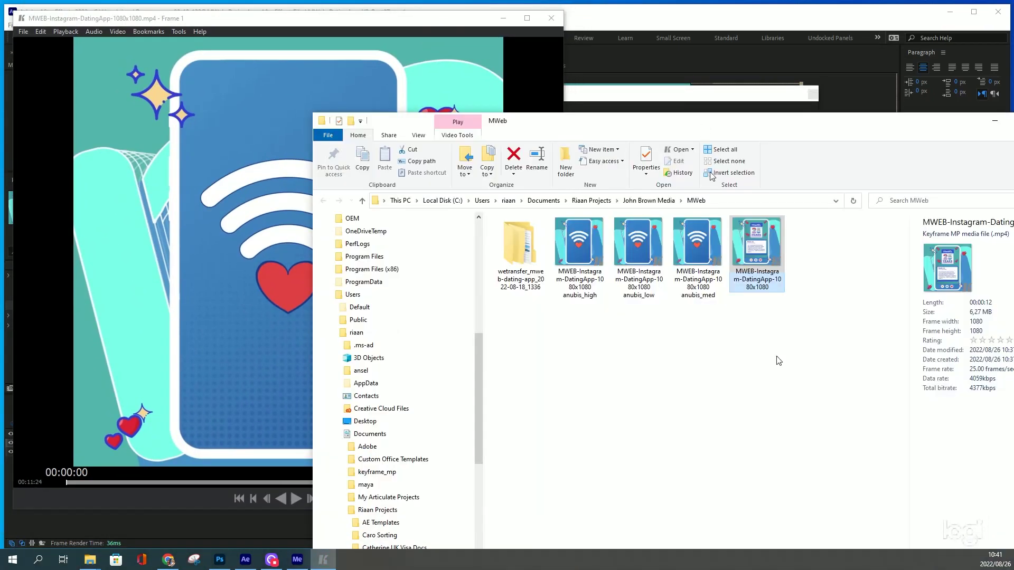